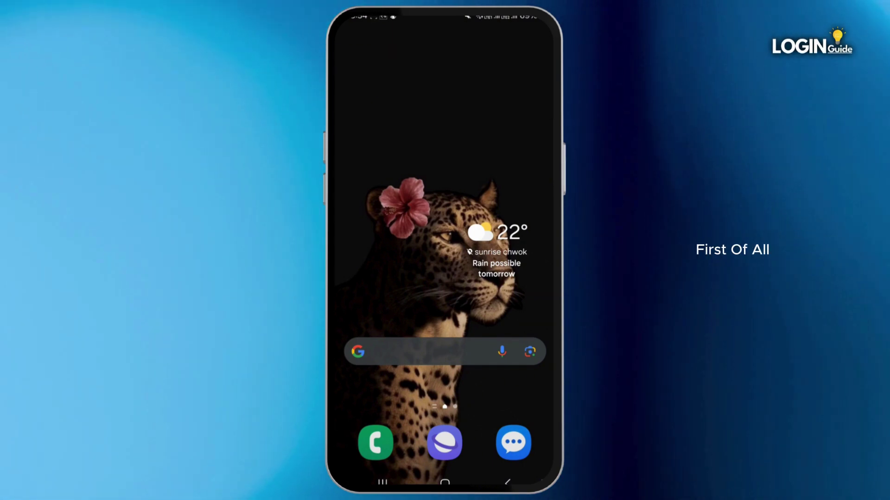
Launch Play Store from the app drawer, search 'litmatch', and open the installed Litmatch app page
left_click_drag(445, 389, 445, 173)
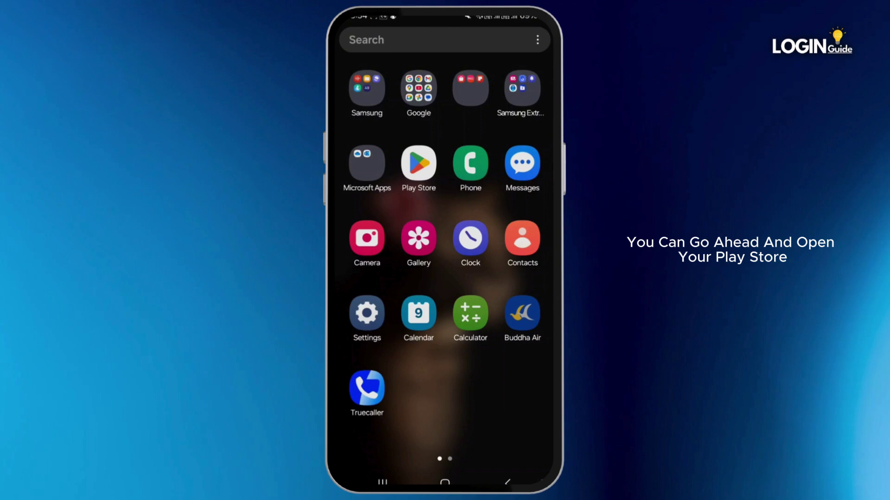
left_click(418, 163)
left_click(518, 452)
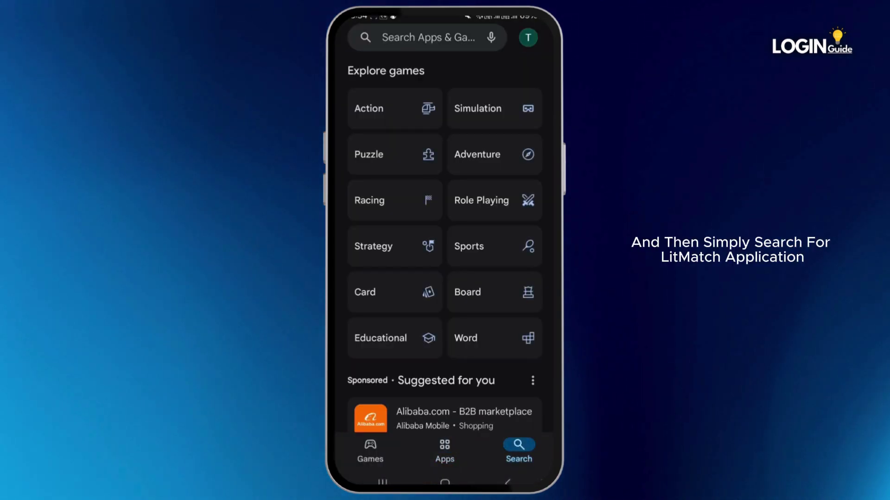
left_click(445, 36)
type("li")
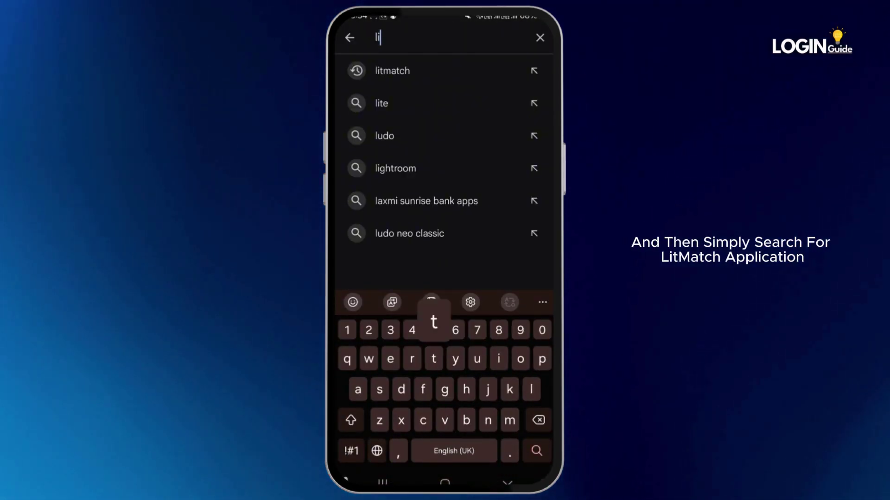
type("te")
left_click(393, 71)
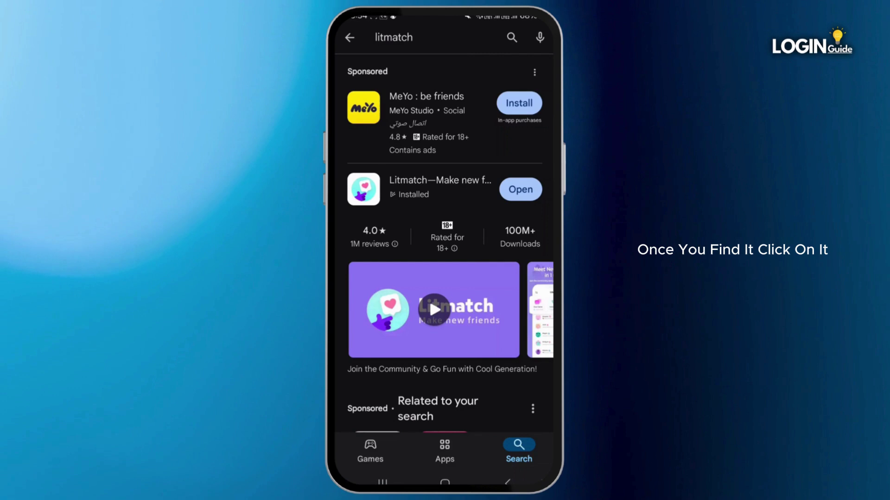
left_click(440, 181)
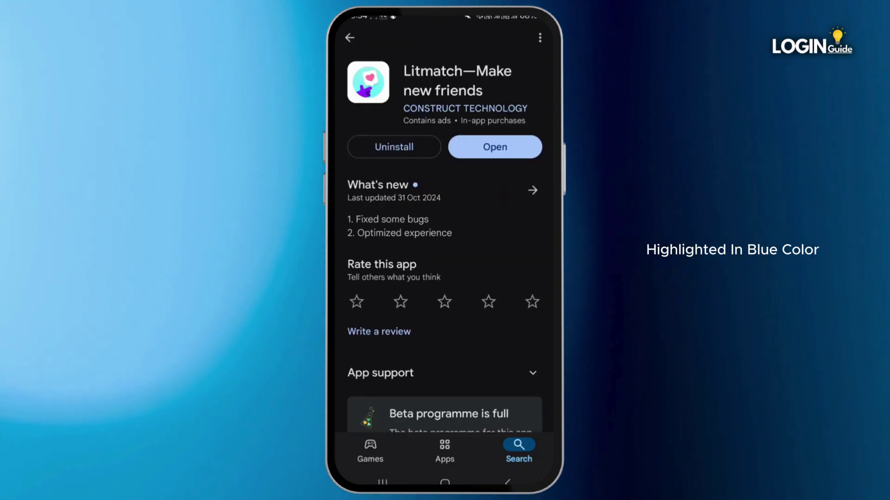